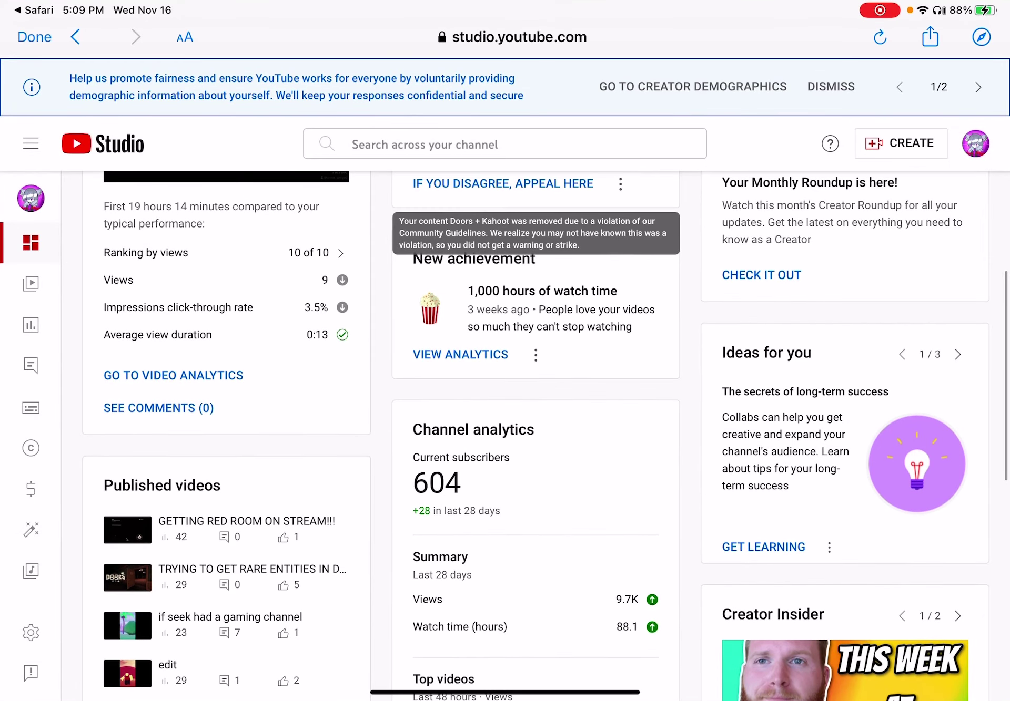
scroll(505, 434, up, 5)
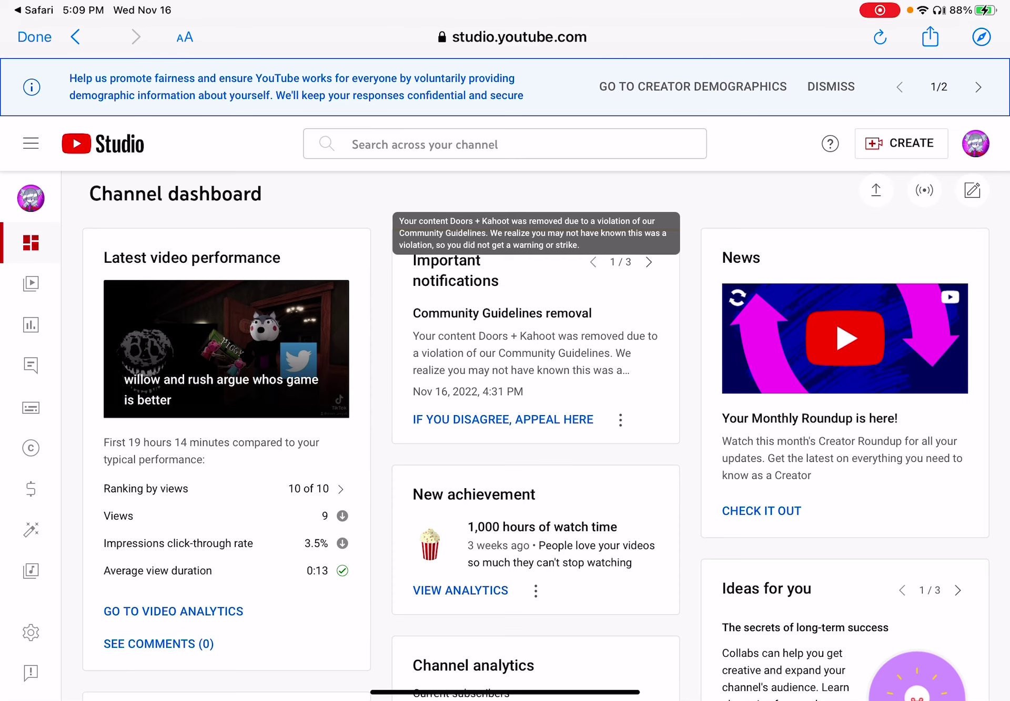
scroll(544, 434, down, 3)
scroll(545, 433, down, 3)
scroll(545, 433, up, 1)
scroll(544, 433, down, 1)
scroll(544, 433, down, 2)
scroll(544, 433, up, 1)
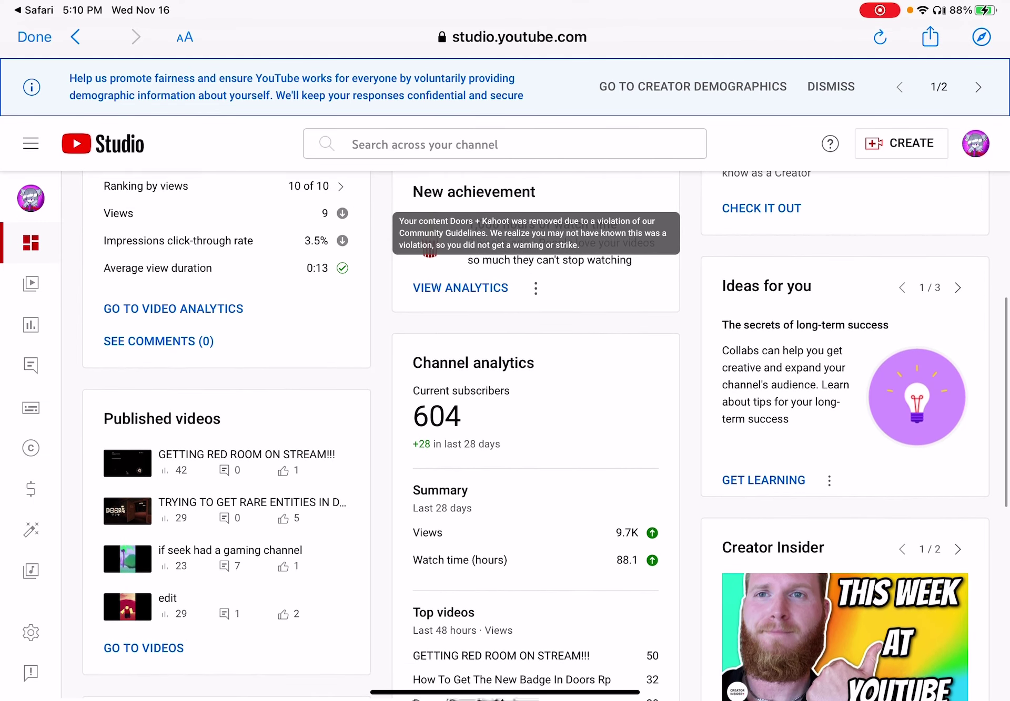
scroll(544, 433, up, 1)
scroll(545, 433, up, 2)
scroll(545, 433, up, 1)
Cycle through the dashboard's three important notifications, then return to the first one.
click(649, 246)
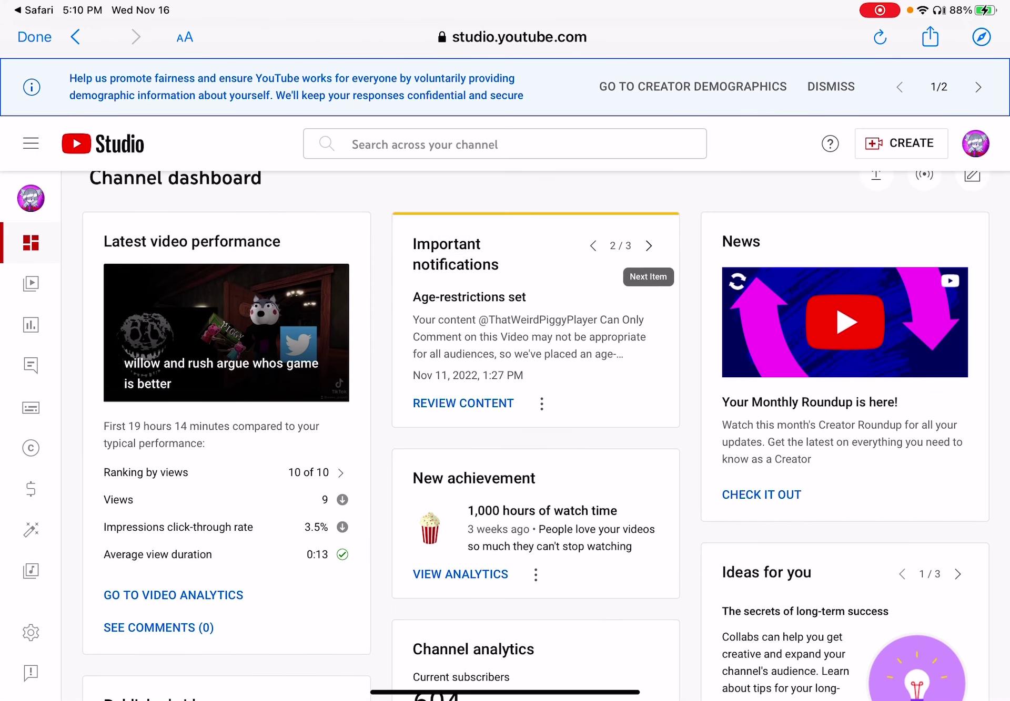
click(649, 246)
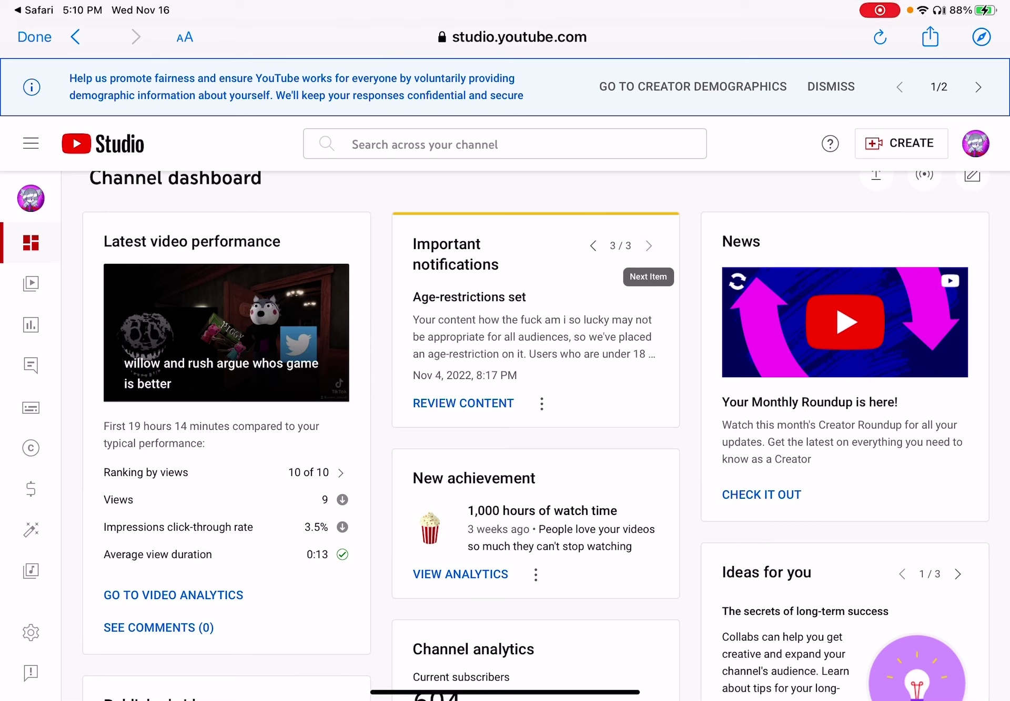
click(593, 245)
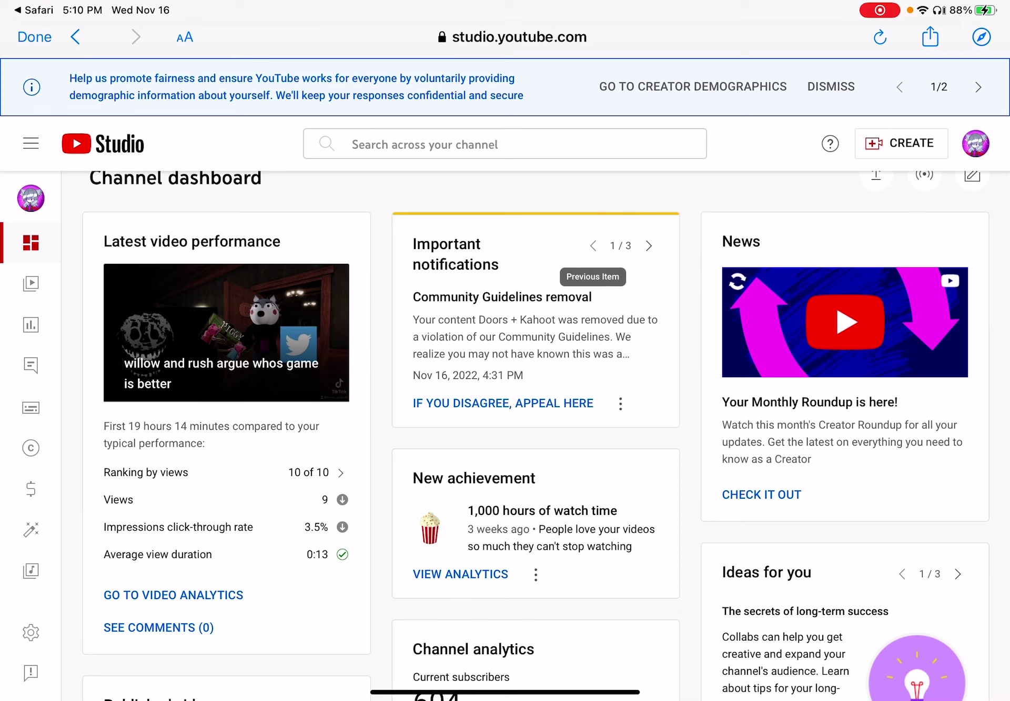
scroll(505, 433, down, 3)
scroll(505, 432, up, 4)
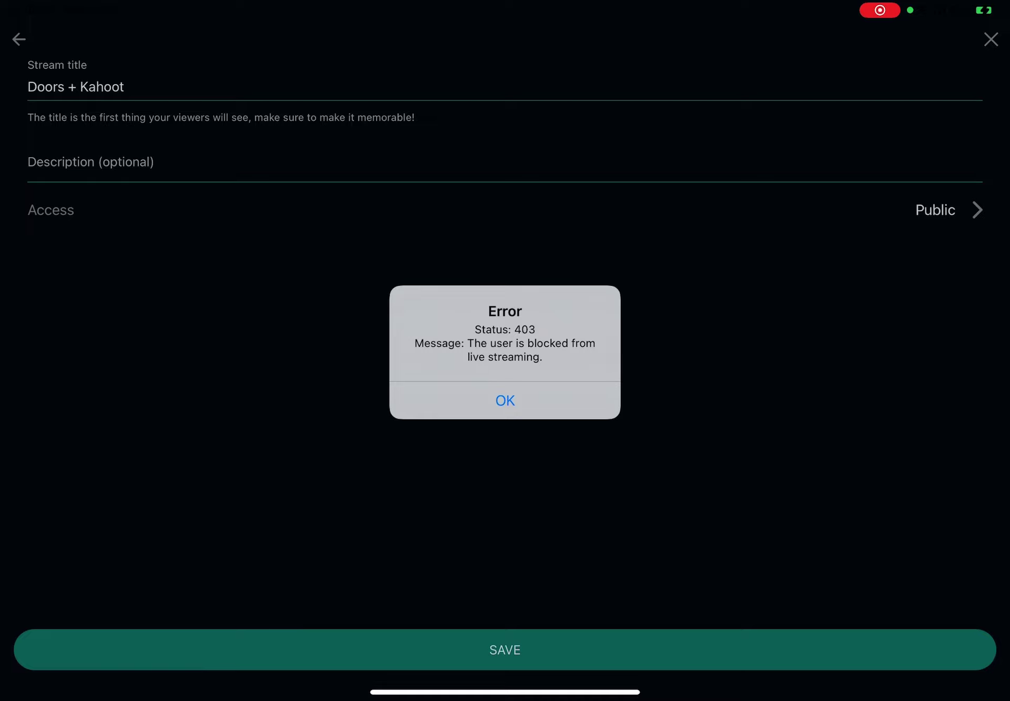
Close the Error 403 blocked-from-live-streaming alert with OK.
click(505, 400)
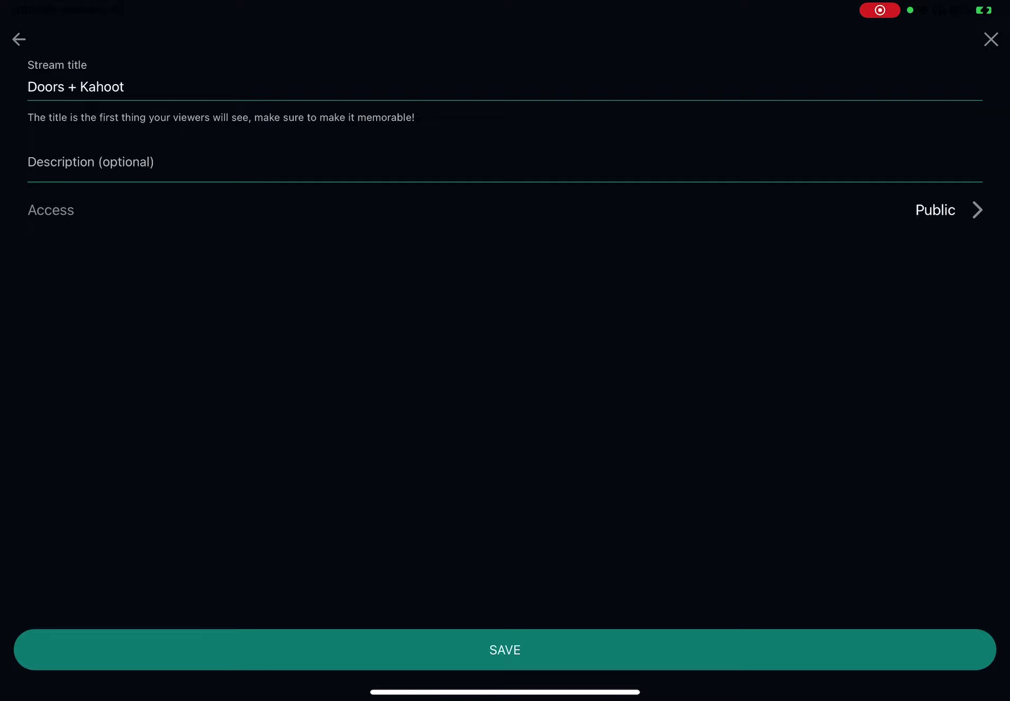